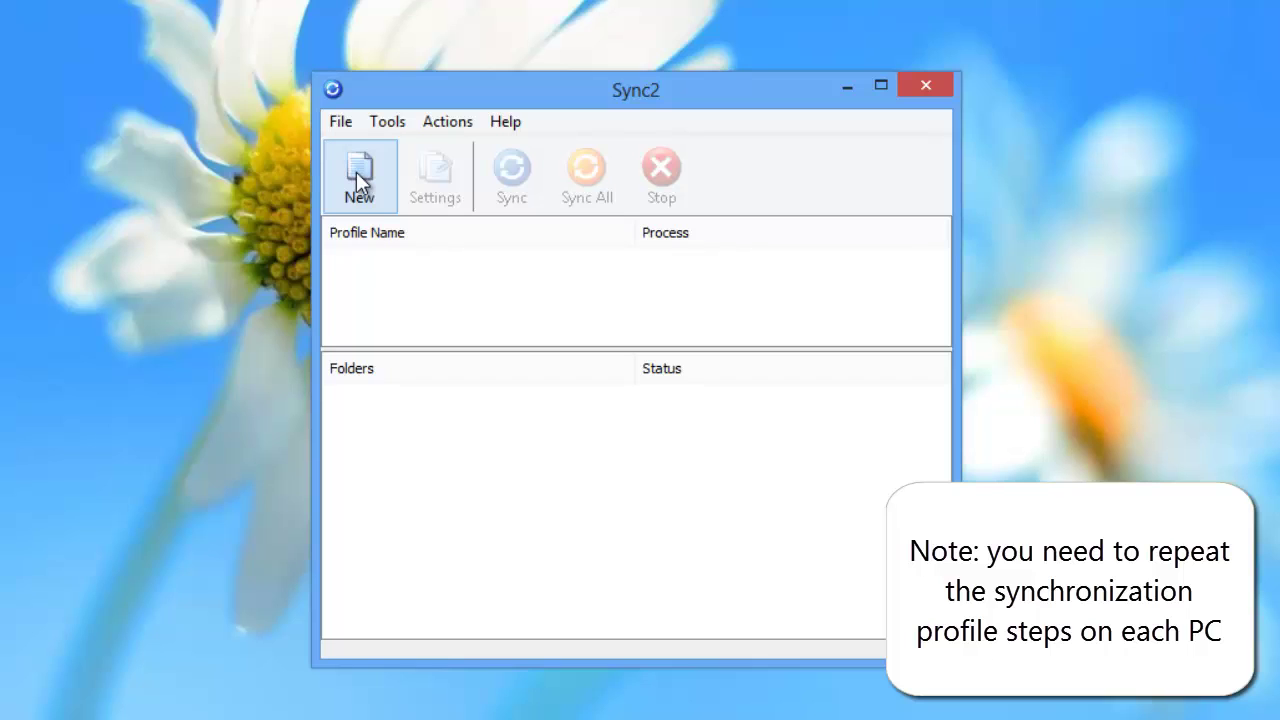
Step: Start a new sync profile, indicating there is no existing Sync2 Synchronization ID
{"action": "left_click", "coordinate": [358, 178]}
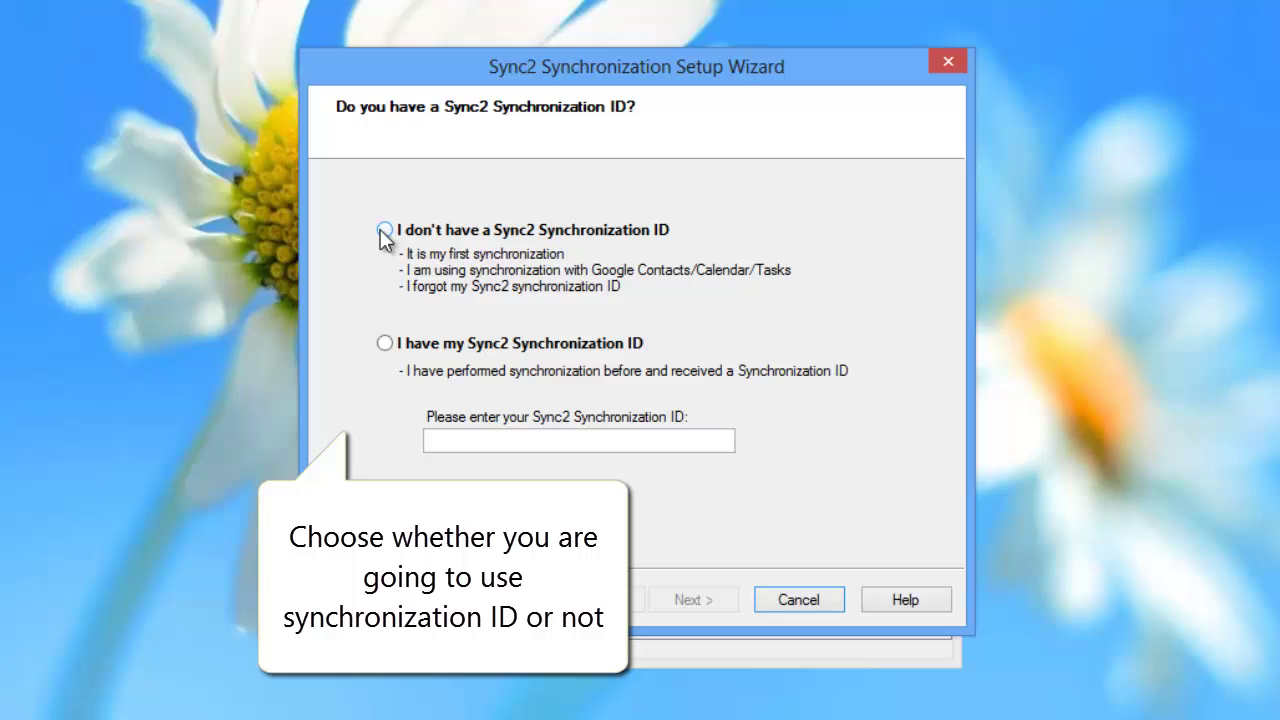
{"action": "left_click", "coordinate": [384, 231]}
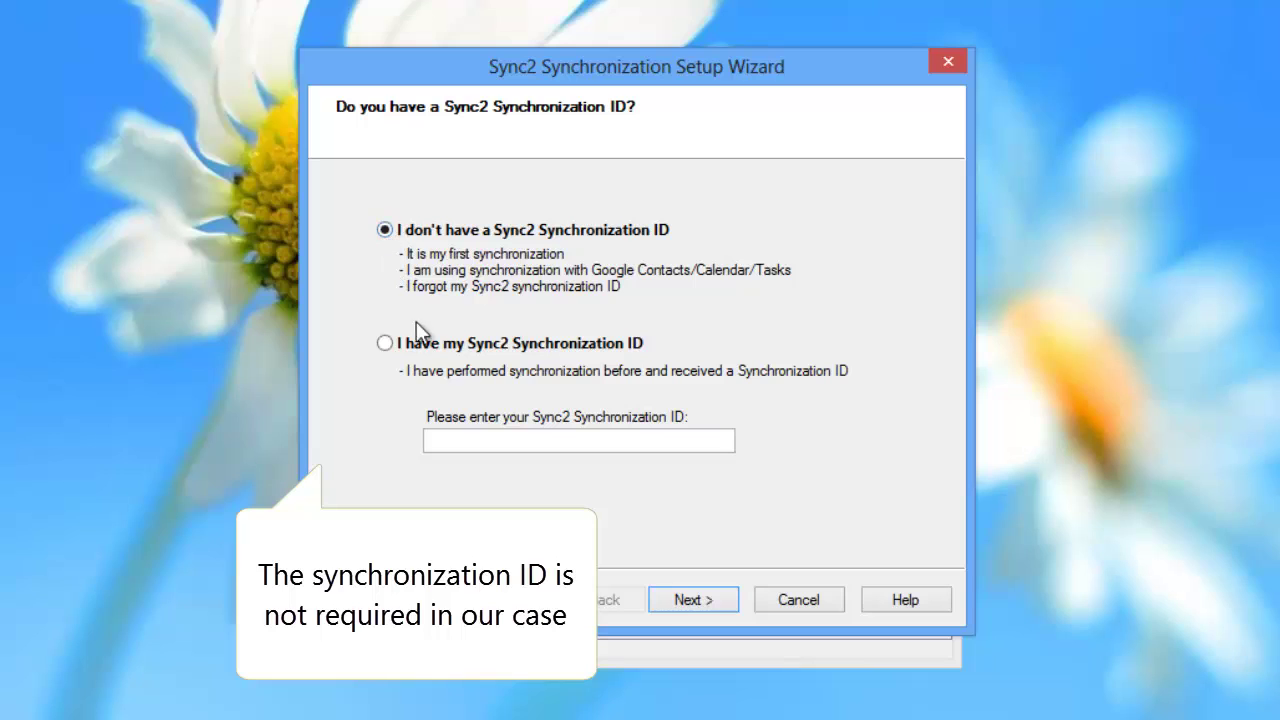
{"action": "left_click", "coordinate": [687, 599]}
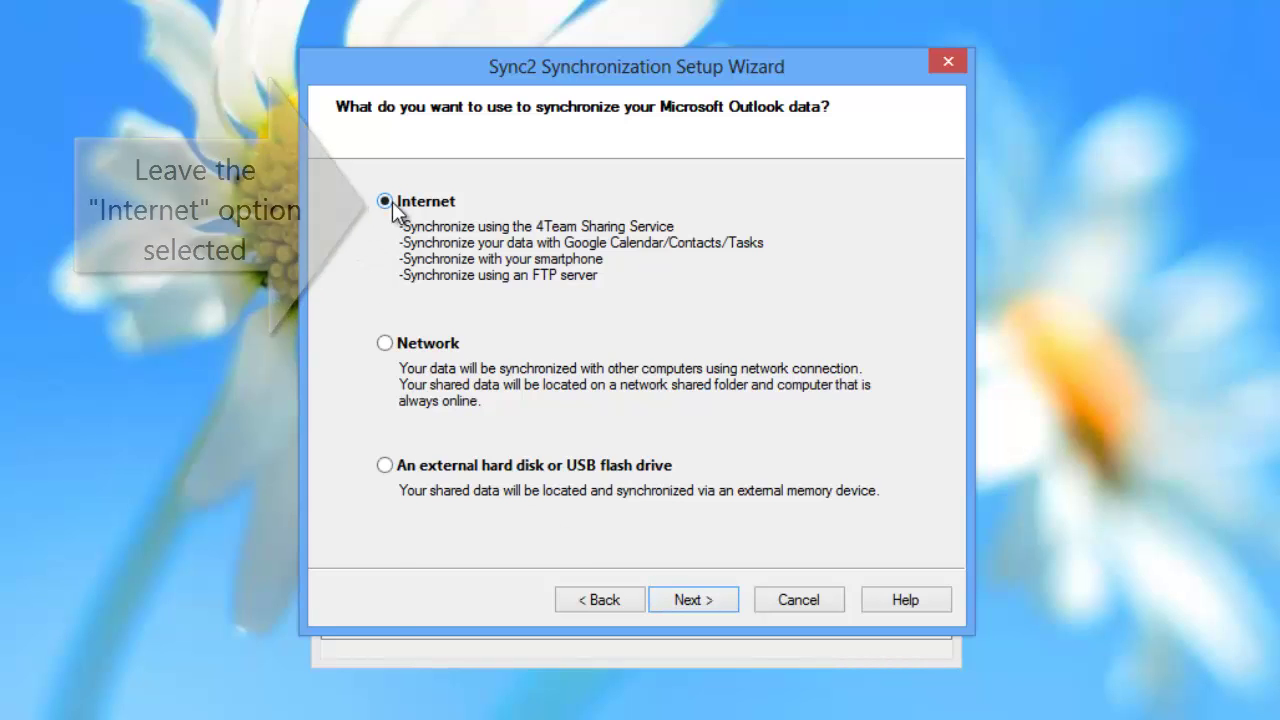
Step: Choose Internet synchronization through the 4Team Sharing Service
{"action": "left_click", "coordinate": [692, 601]}
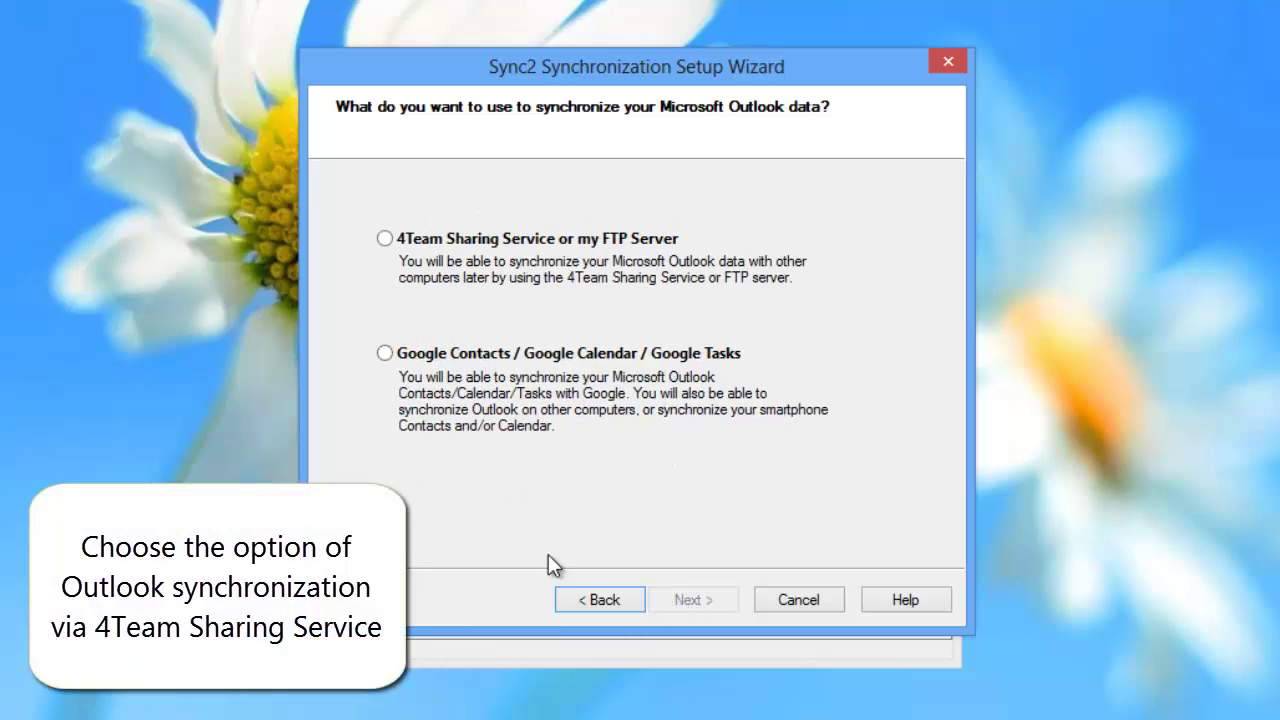
{"action": "left_click", "coordinate": [383, 240]}
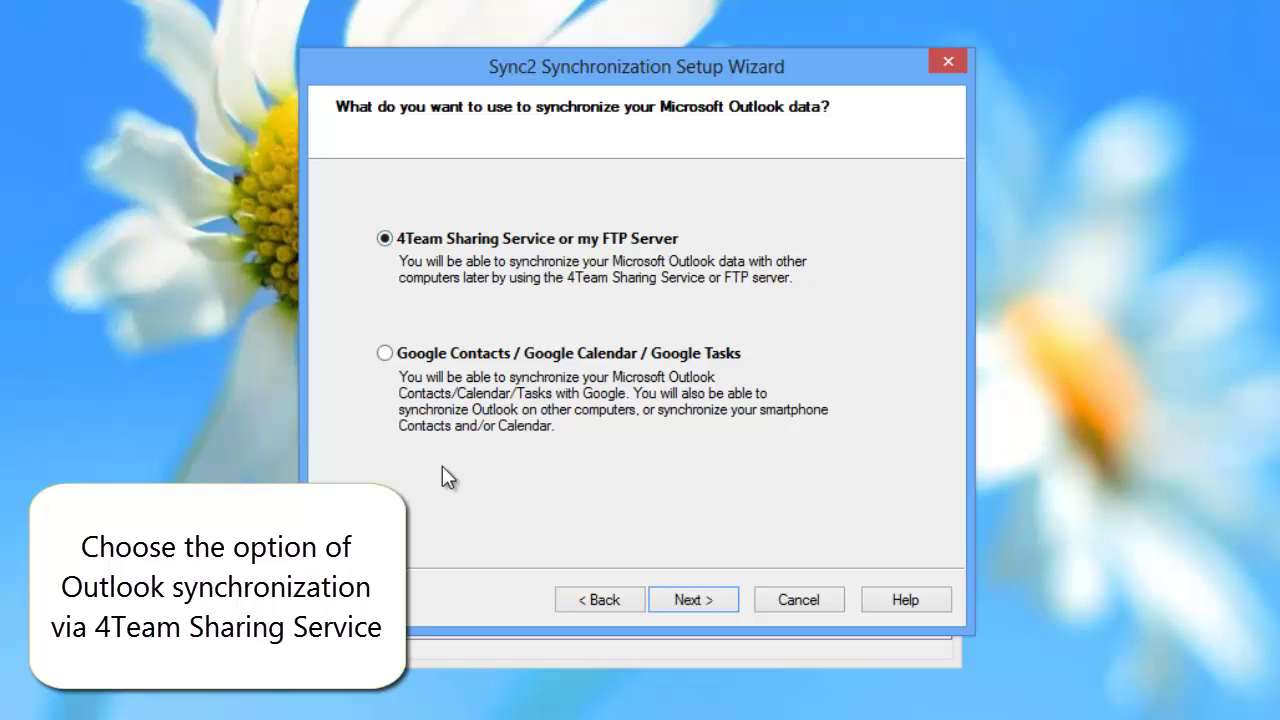
{"action": "left_click", "coordinate": [692, 600]}
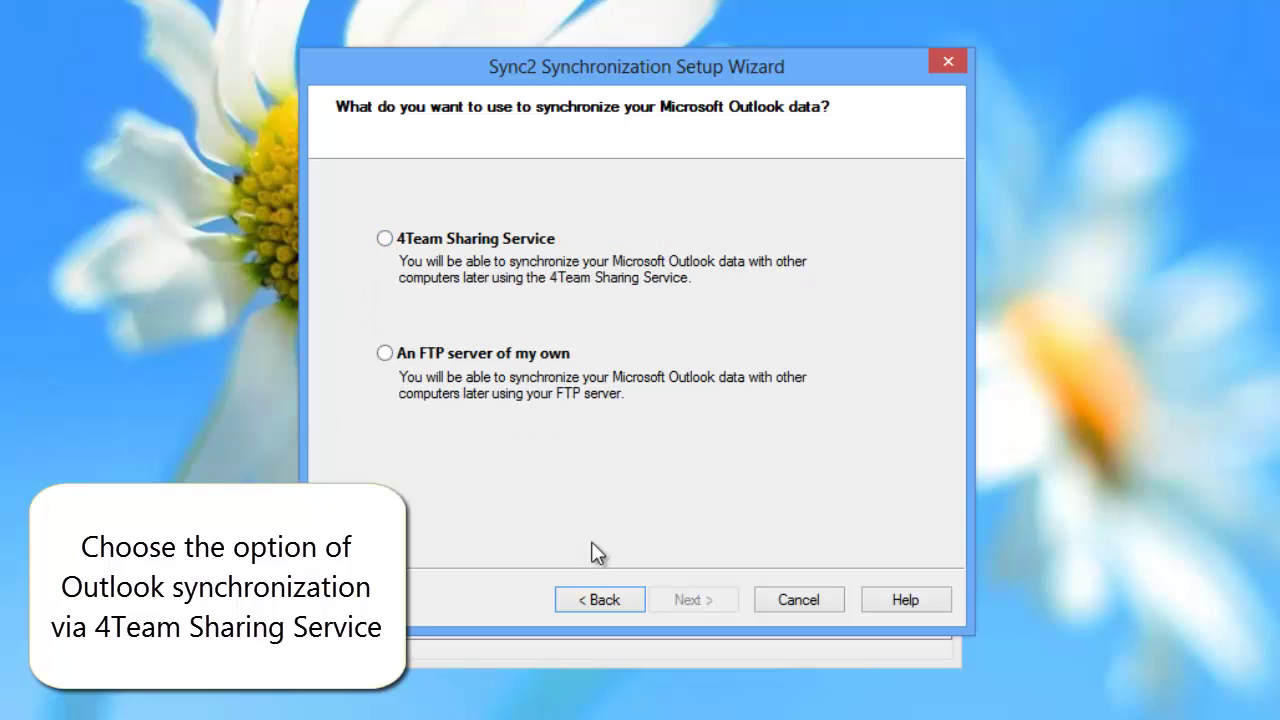
{"action": "left_click", "coordinate": [384, 241]}
Step: Enter the account e-mail address for the 4Team Sharing Service
{"action": "left_click", "coordinate": [684, 600]}
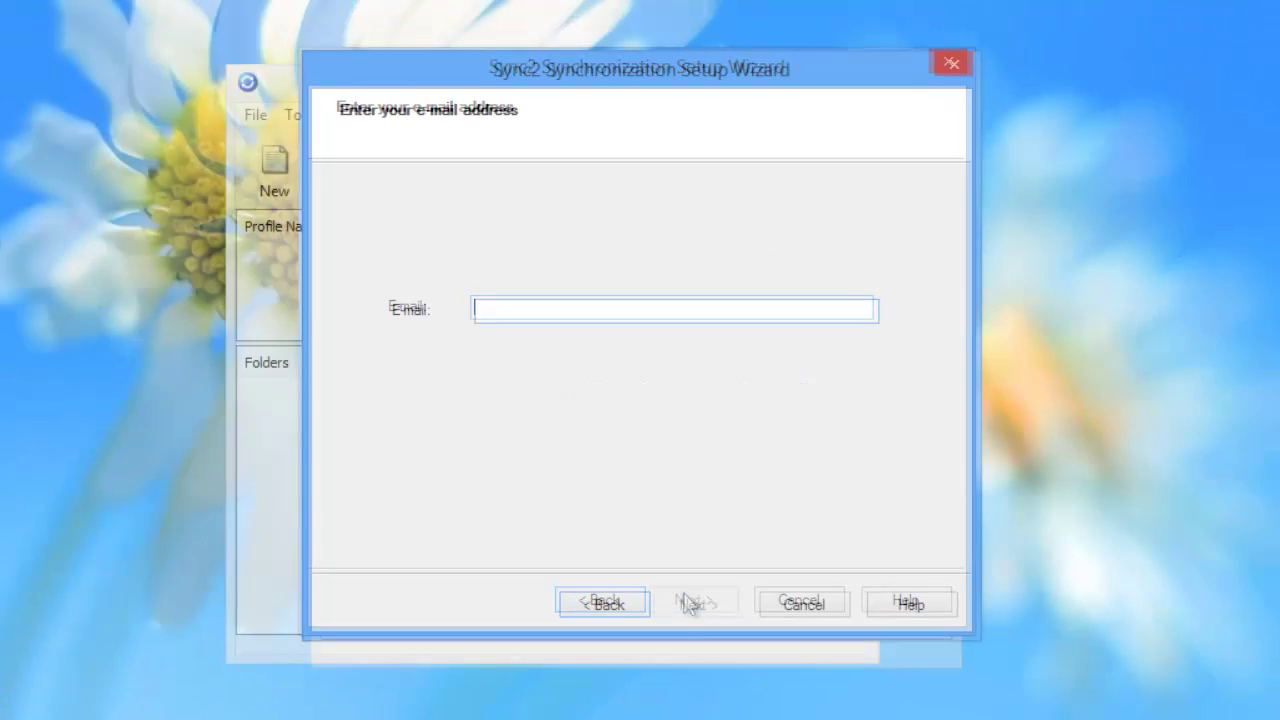
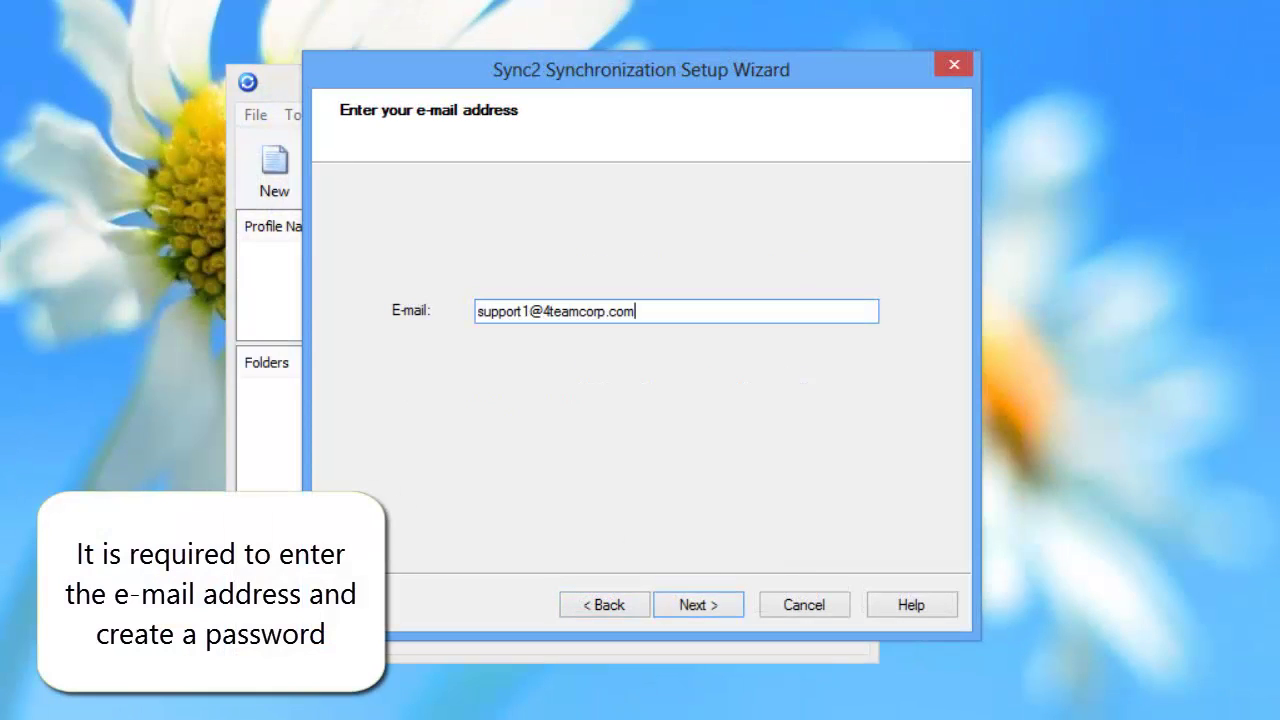
{"action": "left_click", "coordinate": [720, 604]}
Step: Set the new account password and opt into configuring advanced synchronization settings
{"action": "type", "text": "****"}
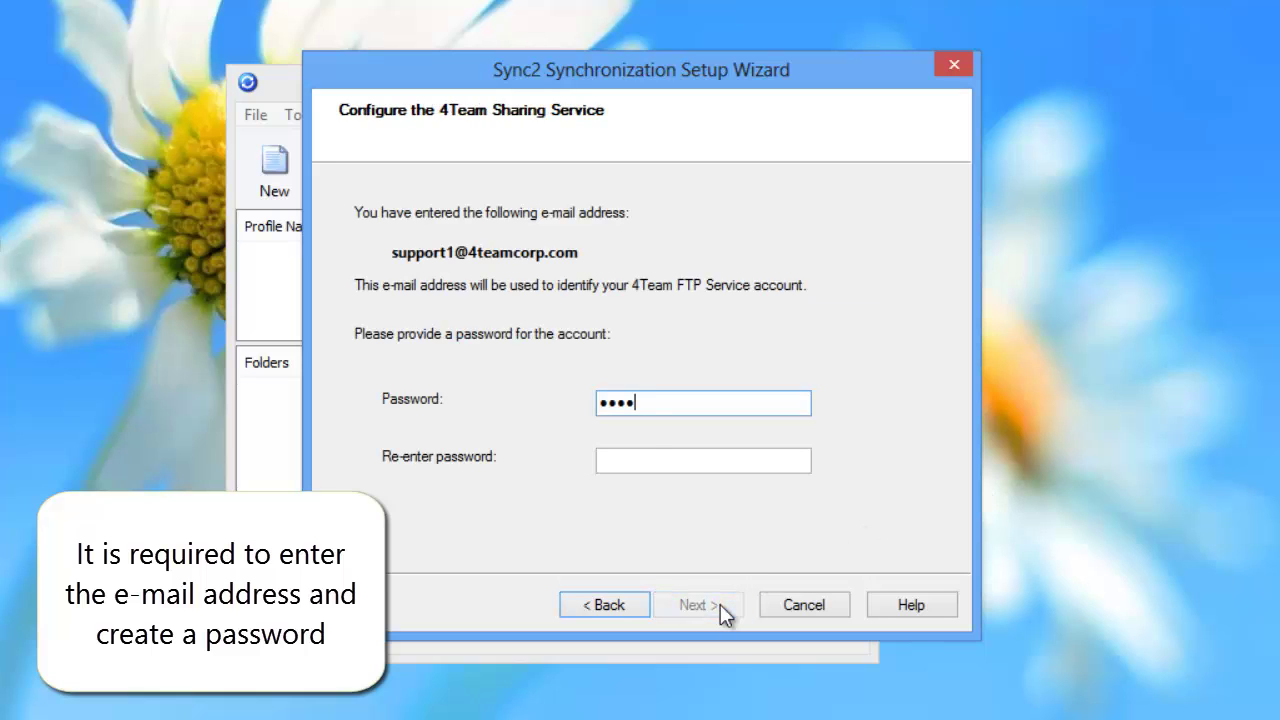
{"action": "type", "text": "*"}
{"action": "left_click", "coordinate": [649, 458]}
{"action": "type", "text": "*****"}
{"action": "left_click", "coordinate": [726, 596]}
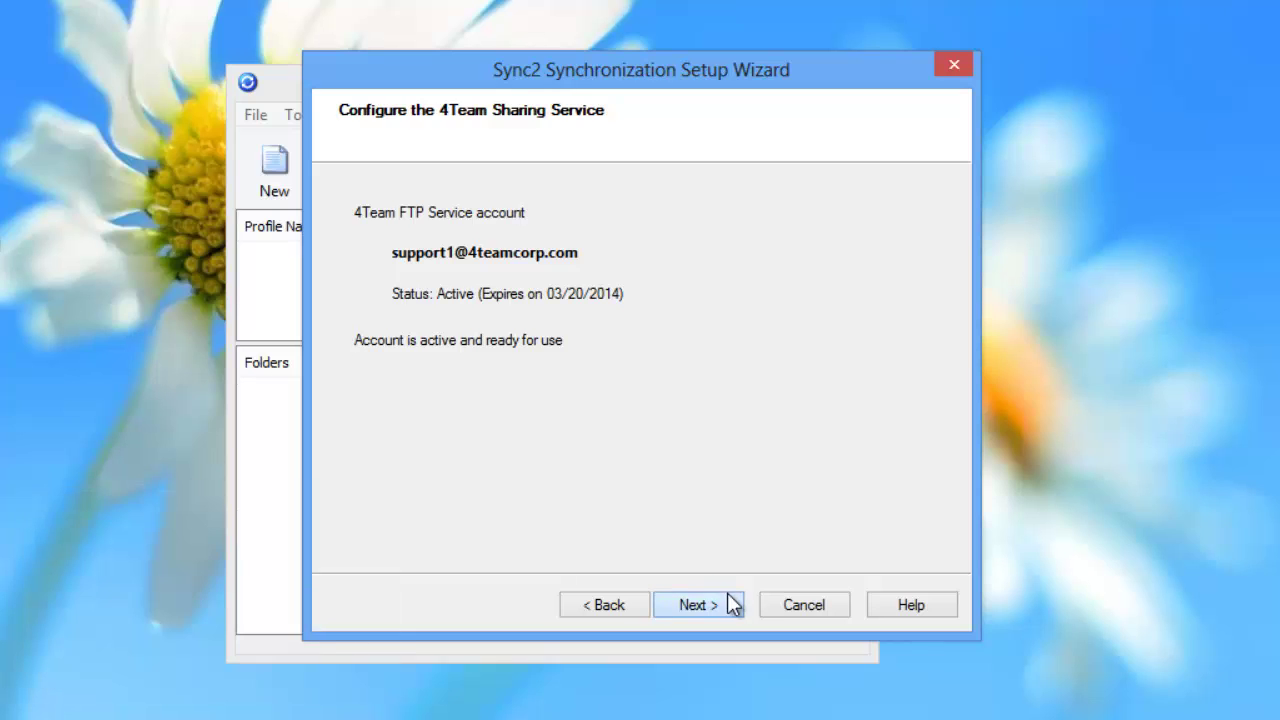
{"action": "left_click", "coordinate": [728, 604]}
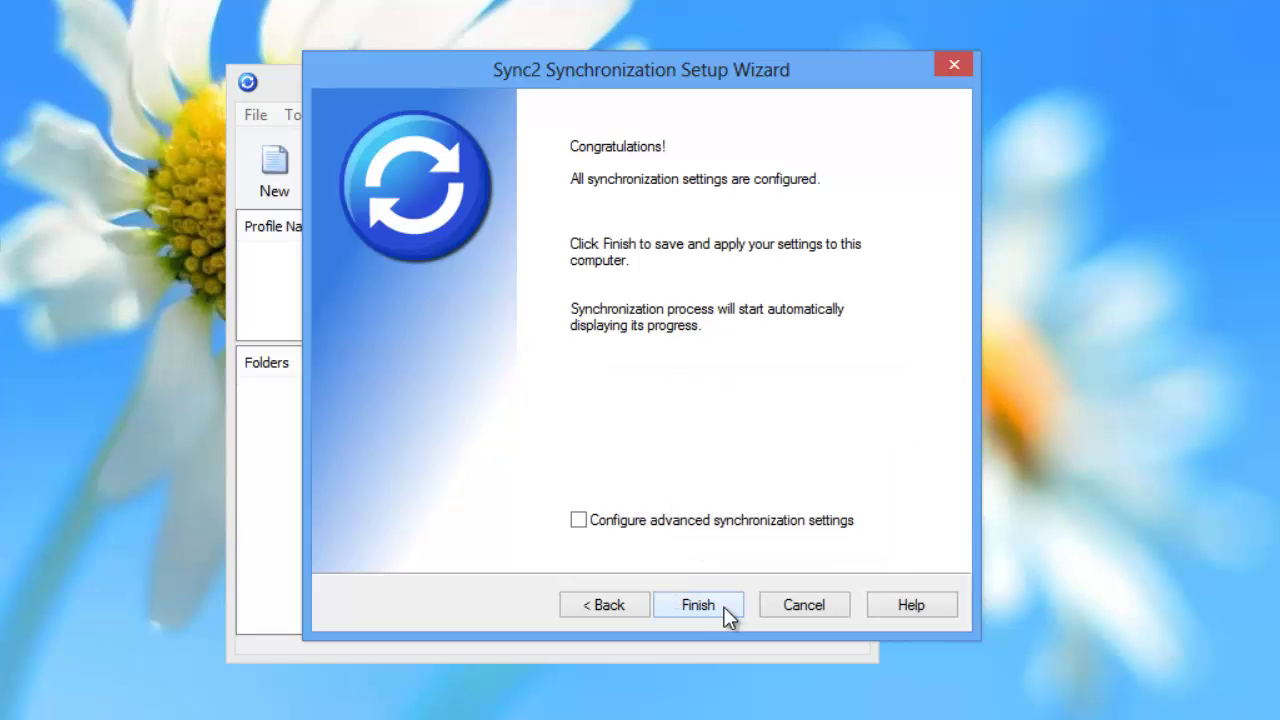
{"action": "left_click", "coordinate": [581, 522]}
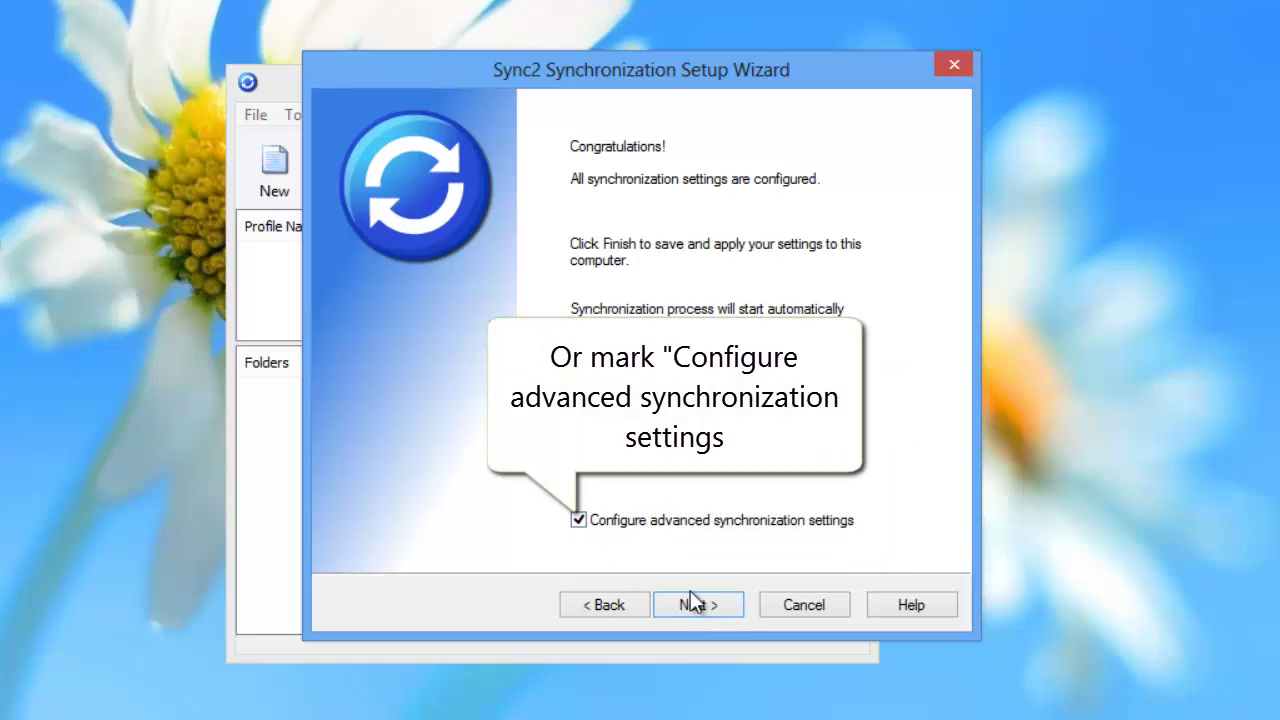
Step: Open the filter settings for the Calendar folder
{"action": "left_click", "coordinate": [718, 608]}
{"action": "mouse_move", "coordinate": [571, 240]}
{"action": "left_mouse_down"}
{"action": "mouse_move", "coordinate": [563, 309]}
{"action": "mouse_move", "coordinate": [571, 228]}
{"action": "left_mouse_up"}
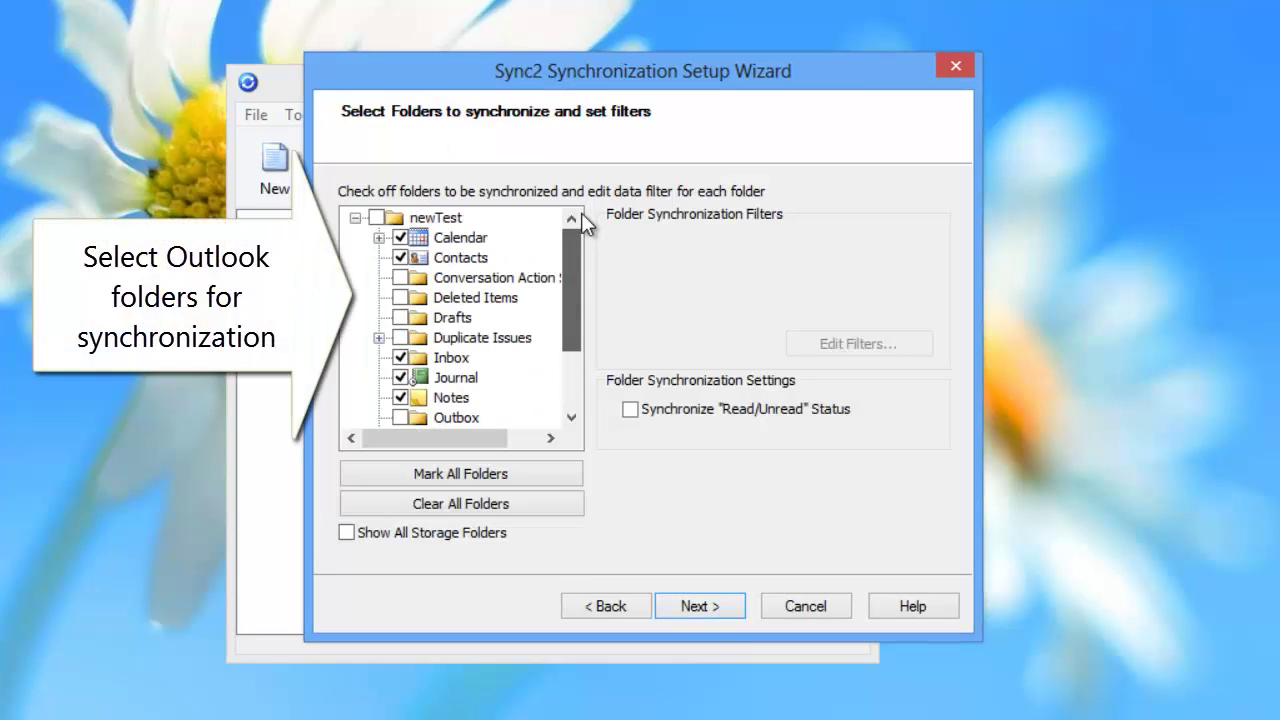
{"action": "left_click", "coordinate": [455, 240]}
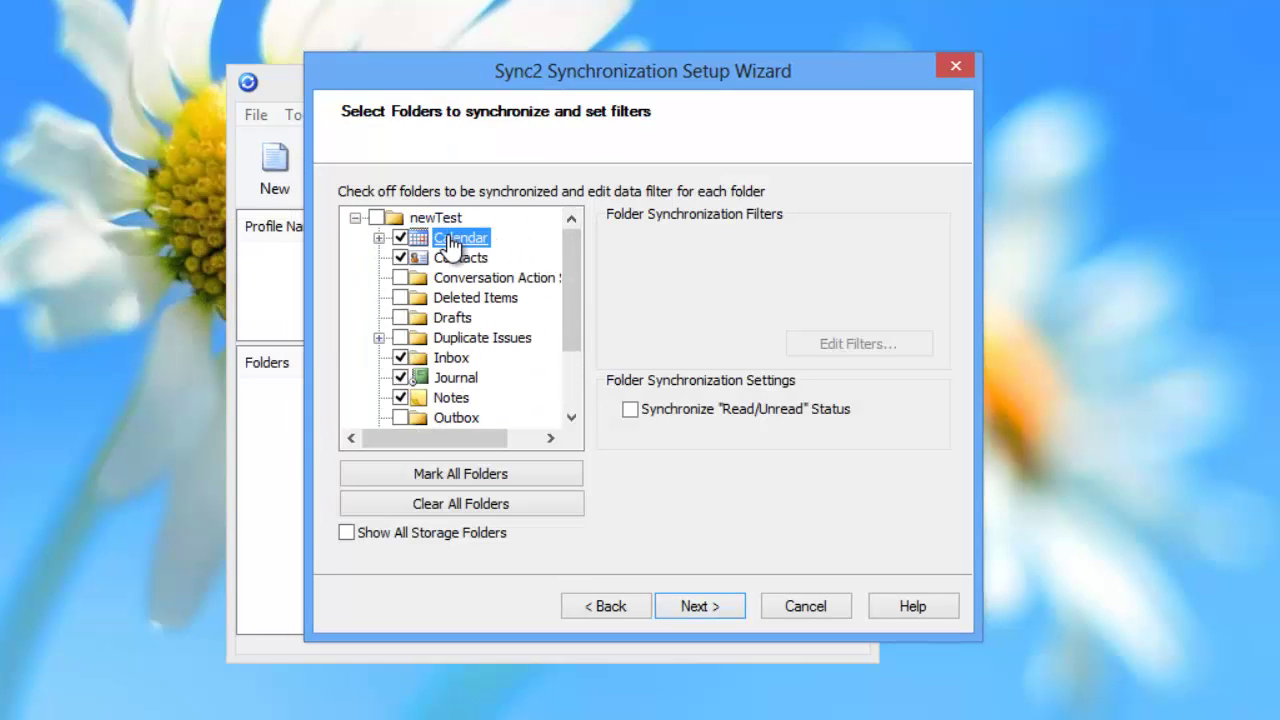
{"action": "left_click", "coordinate": [831, 344]}
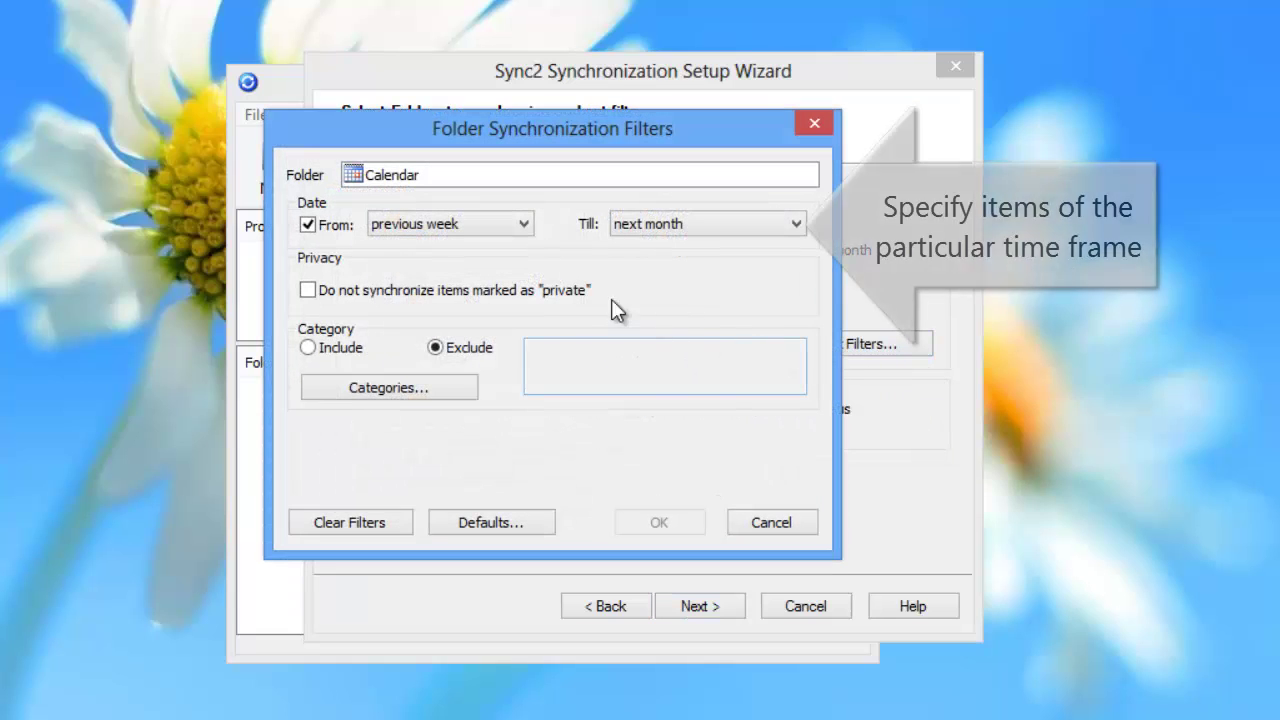
Step: Try an end of next week and skipping private items, then restore defaults and save
{"action": "left_click", "coordinate": [515, 230]}
{"action": "left_click", "coordinate": [514, 231]}
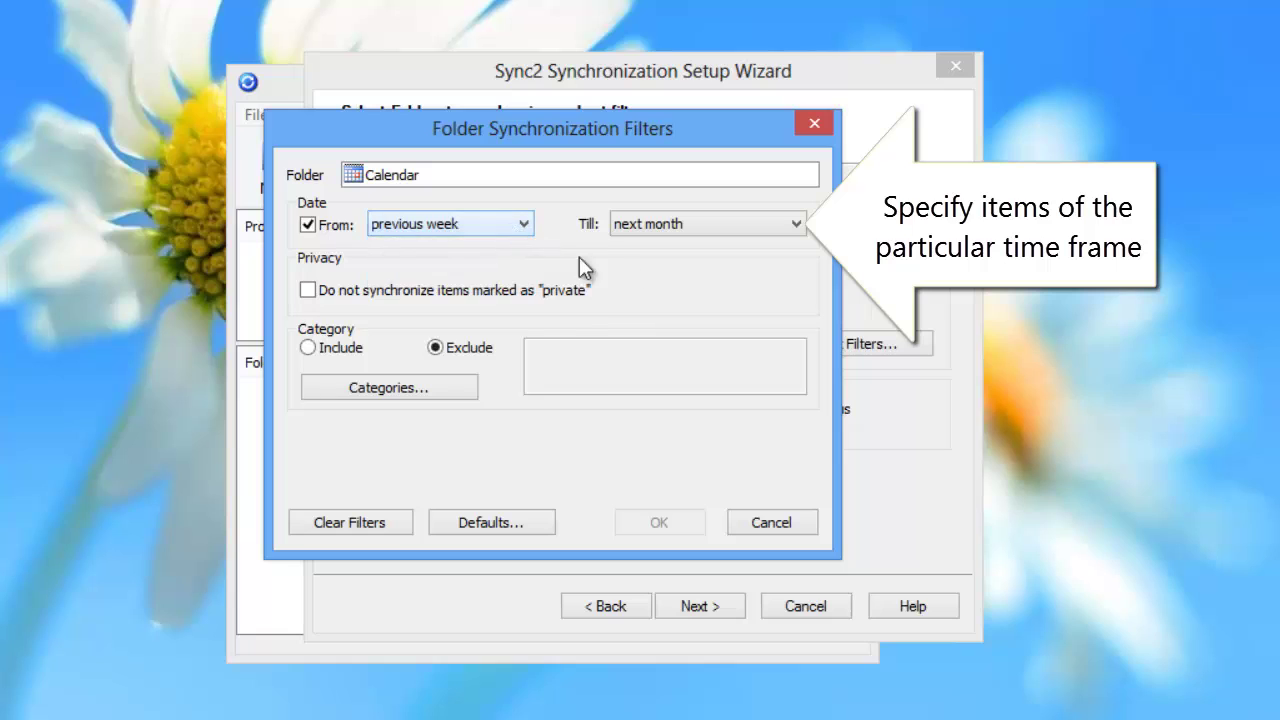
{"action": "left_click", "coordinate": [786, 238]}
{"action": "left_click", "coordinate": [784, 248]}
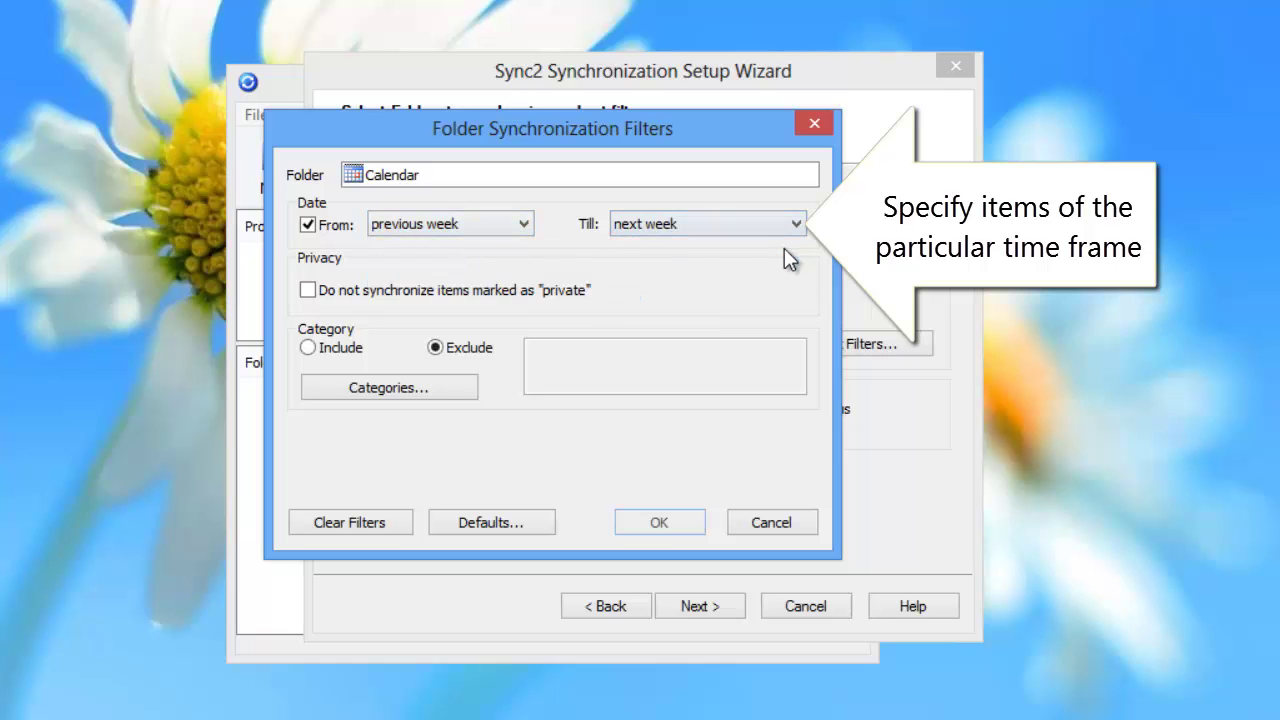
{"action": "left_click", "coordinate": [307, 290]}
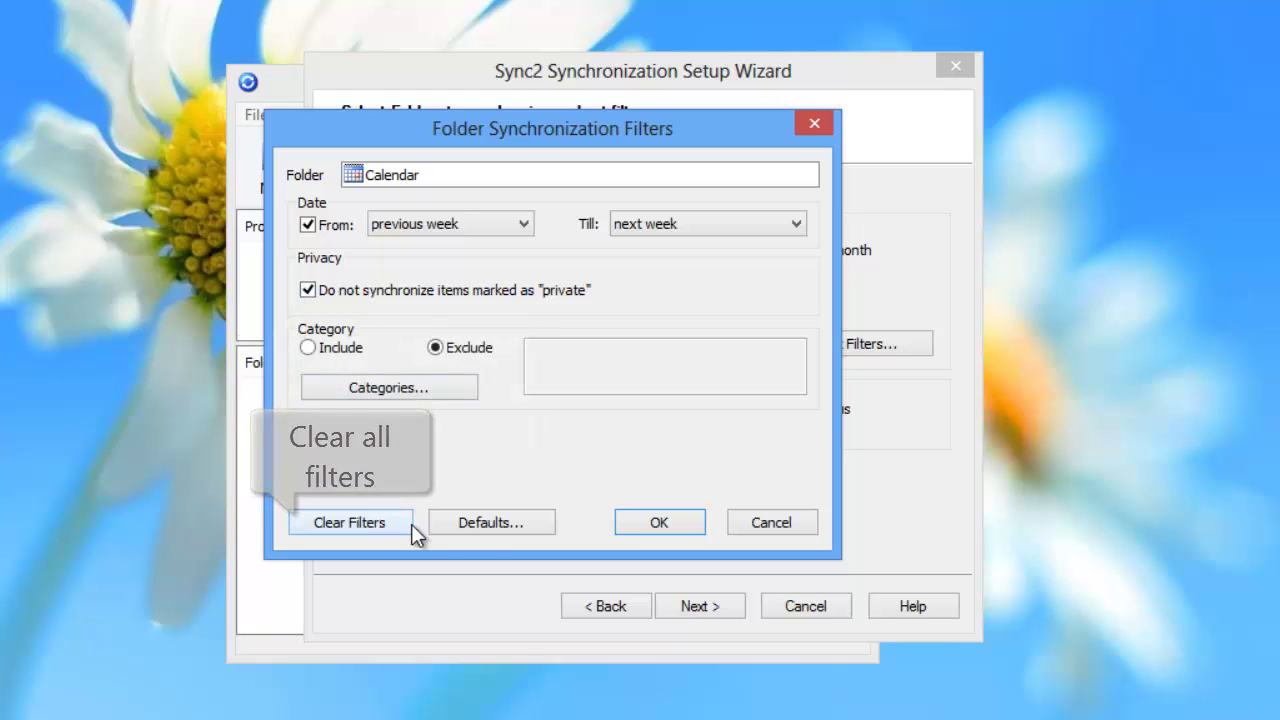
{"action": "left_click", "coordinate": [483, 527]}
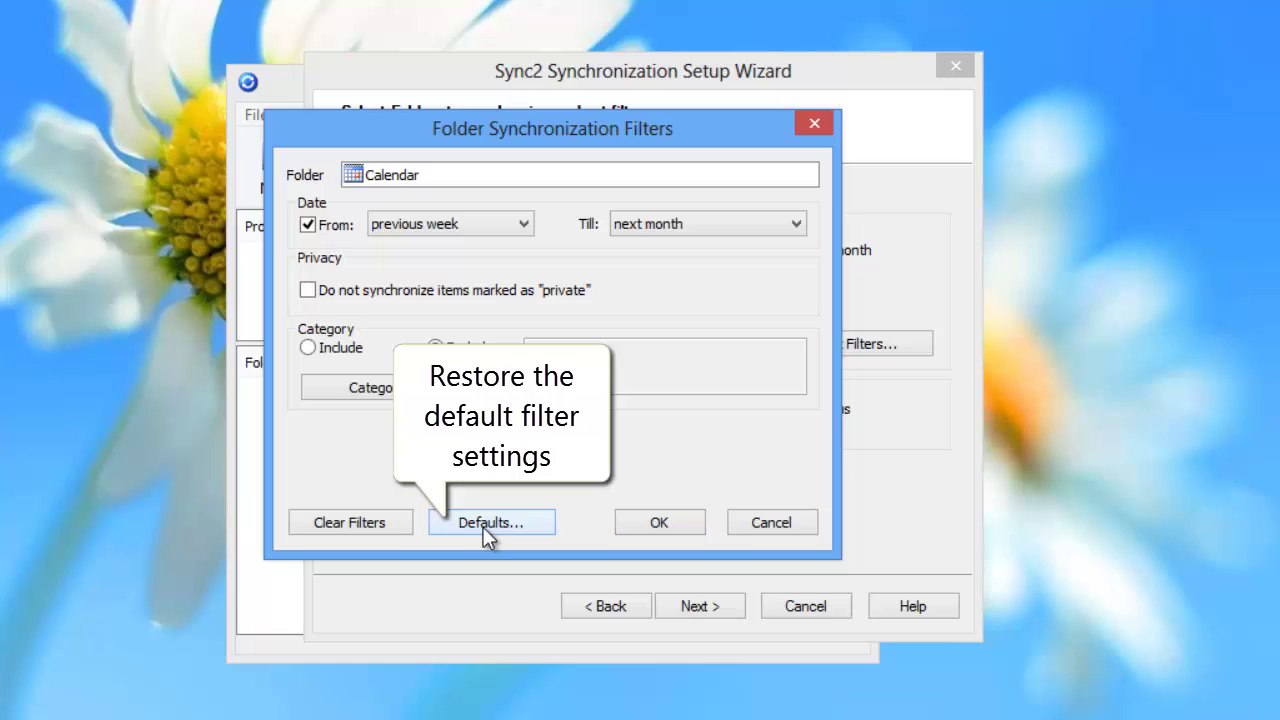
{"action": "left_click", "coordinate": [646, 514]}
Step: Finish the wizard to run the first synchronization, then select the displayed Synchronization ID
{"action": "left_click", "coordinate": [693, 604]}
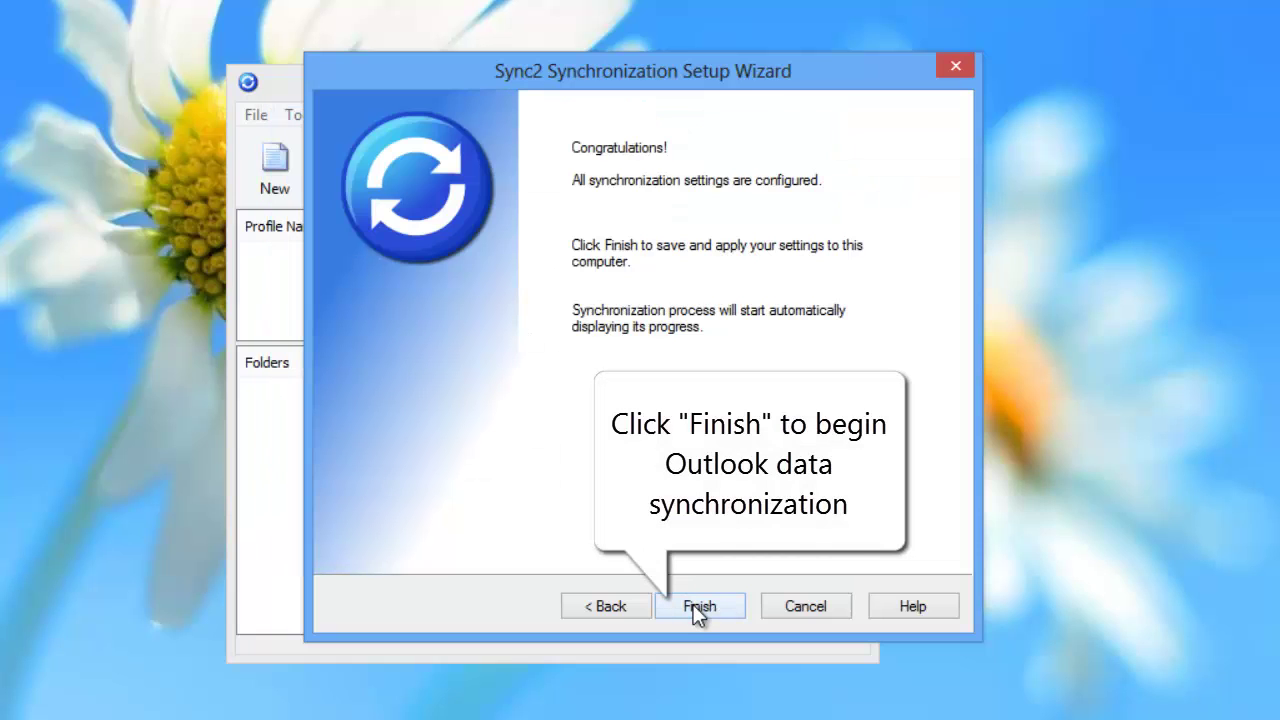
{"action": "left_click", "coordinate": [693, 604]}
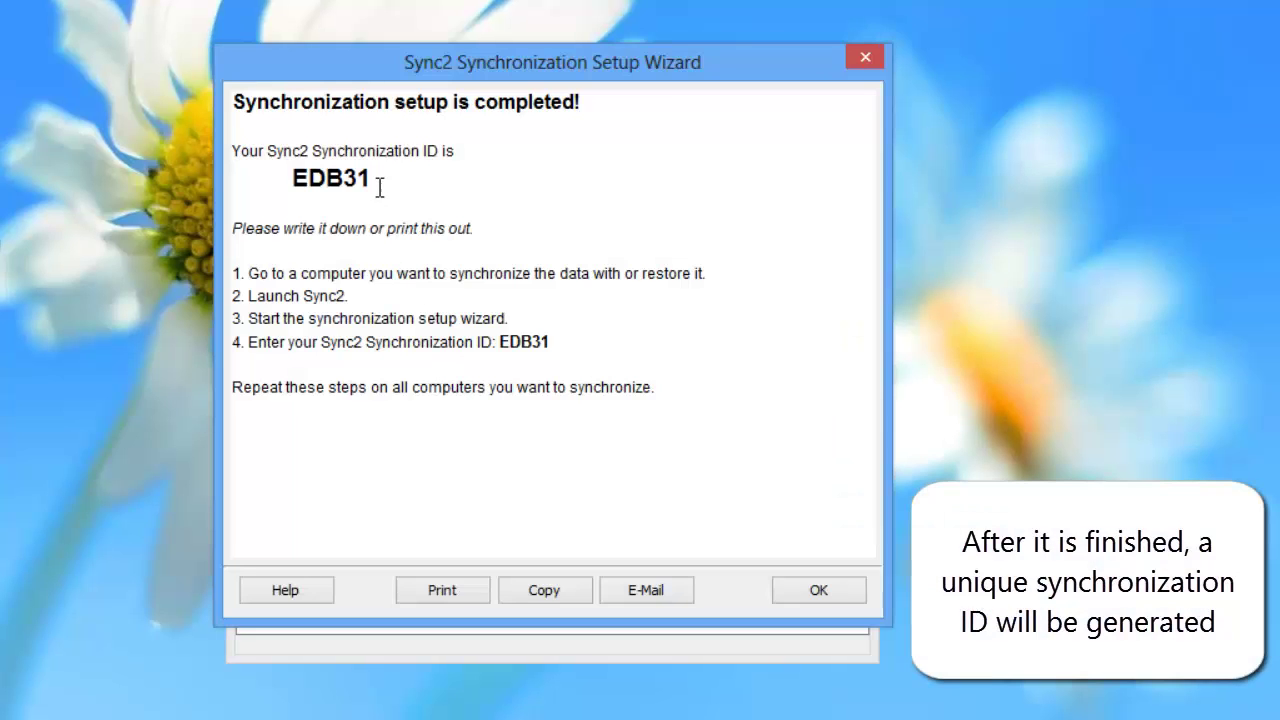
{"action": "left_click_drag", "start_coordinate": [377, 180], "coordinate": [291, 183]}
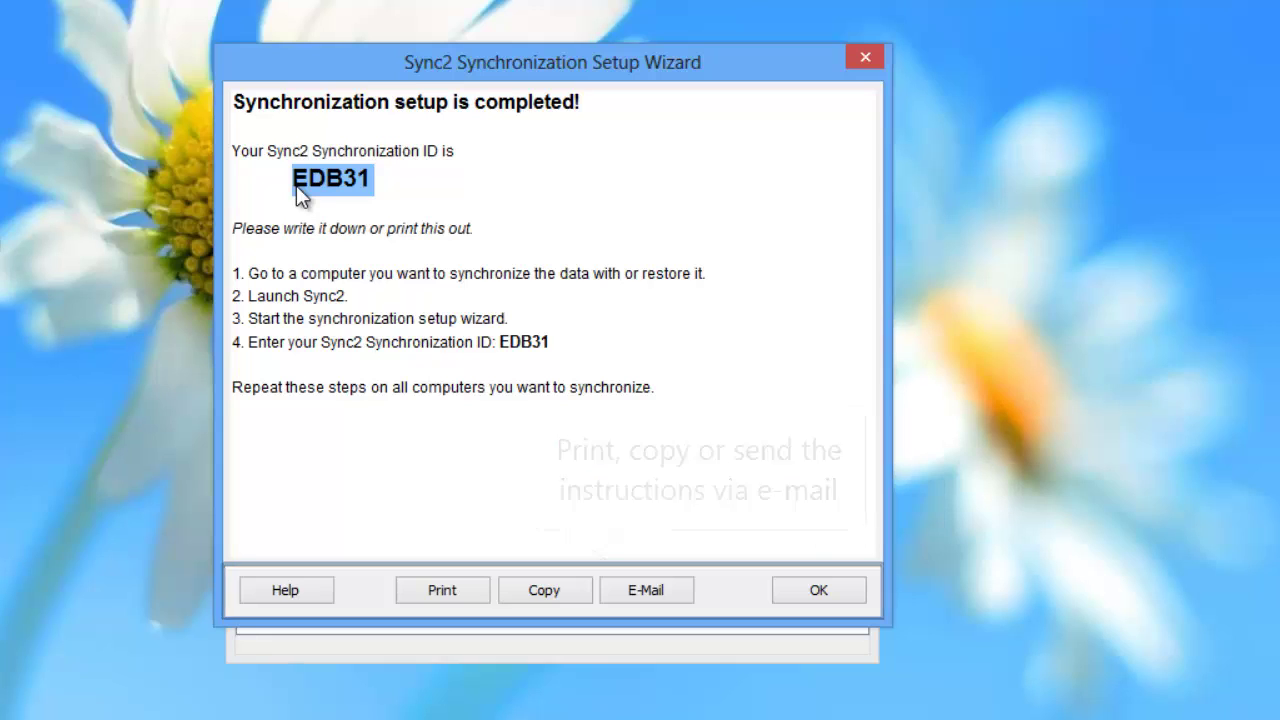
Step: Confirm the setup-completed page with OK to get back to the main Sync2 window
{"action": "left_click", "coordinate": [842, 595]}
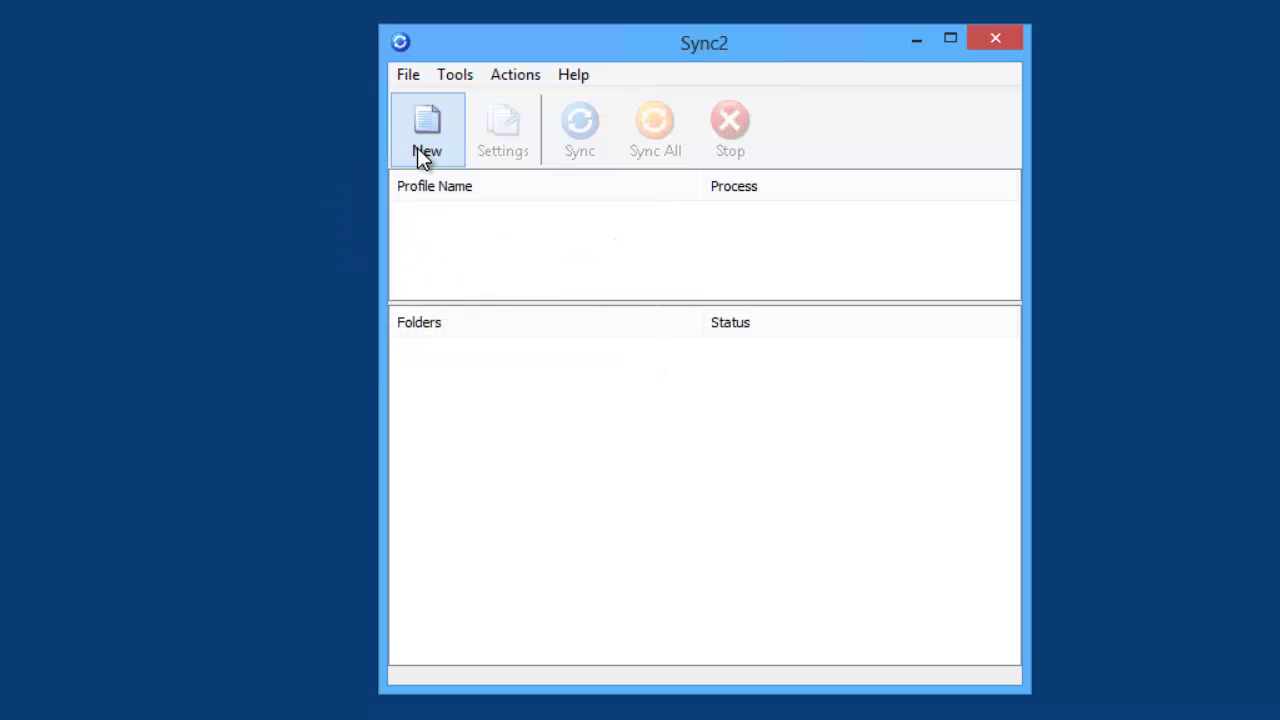
Step: On the second PC, start a new profile and enter the existing Synchronization ID
{"action": "left_click", "coordinate": [417, 148]}
{"action": "left_click", "coordinate": [437, 360]}
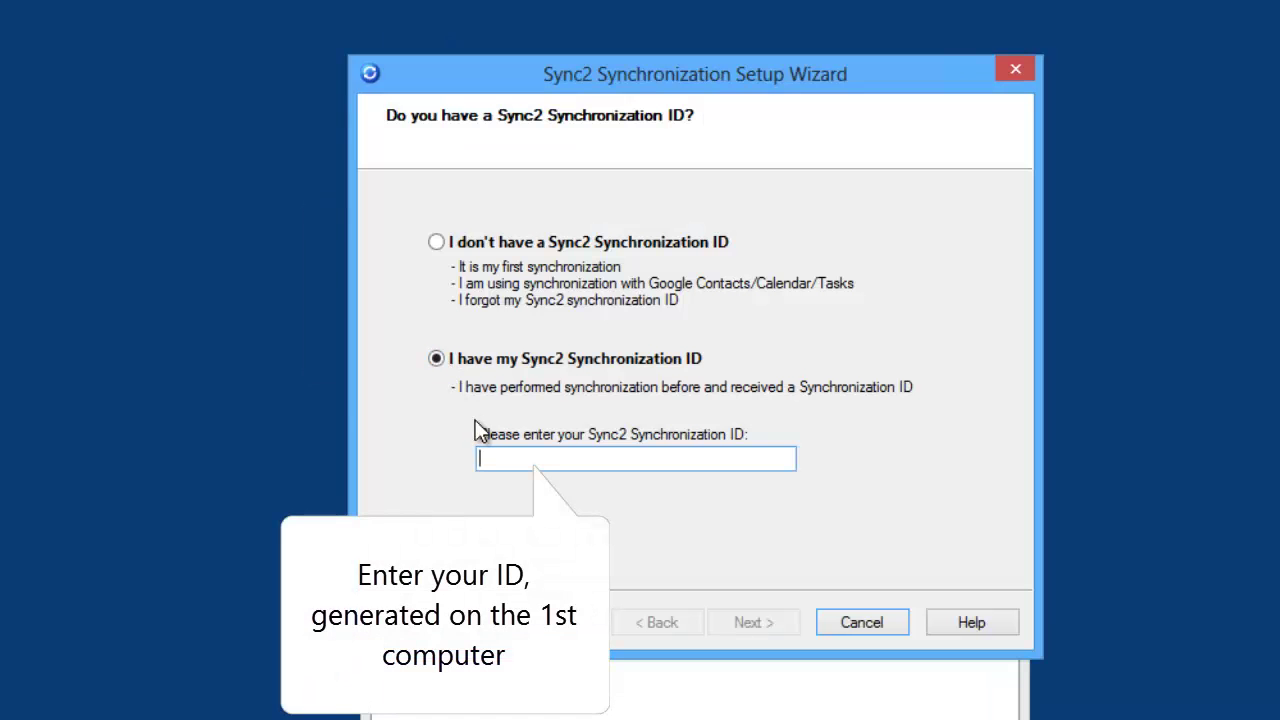
{"action": "left_click", "coordinate": [519, 459]}
{"action": "type", "text": "EDB31"}
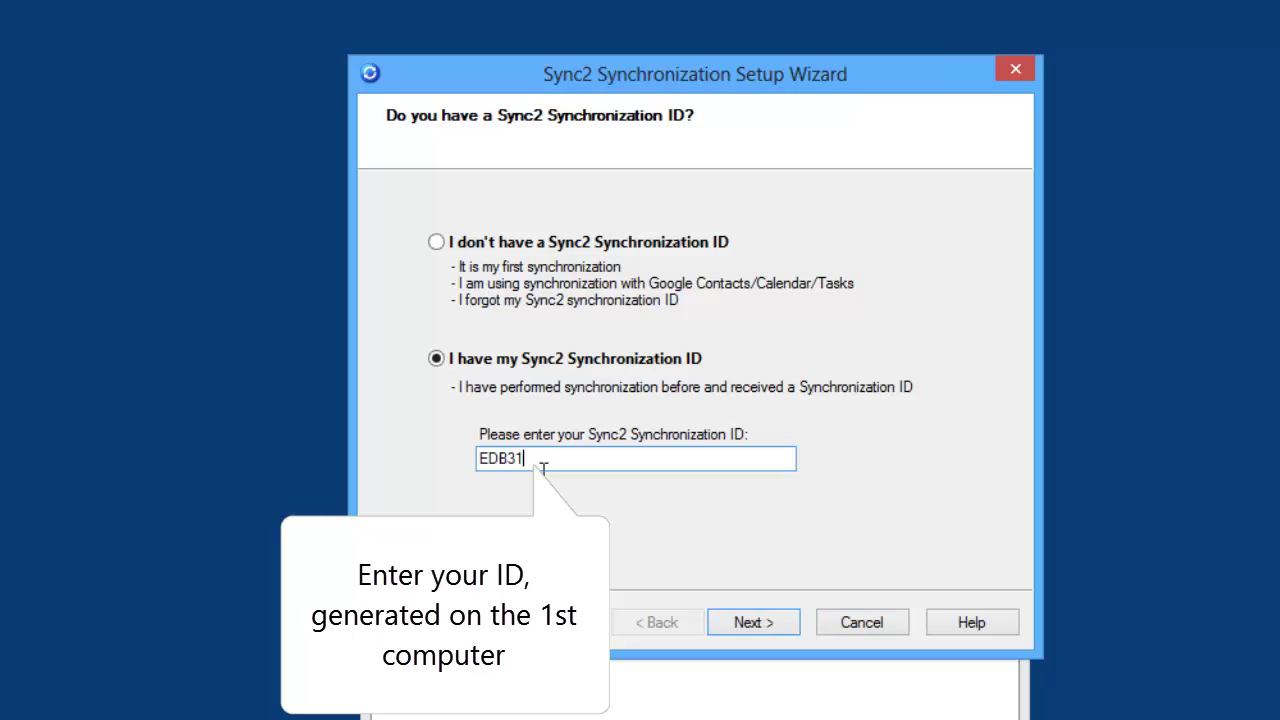
{"action": "left_click", "coordinate": [760, 624]}
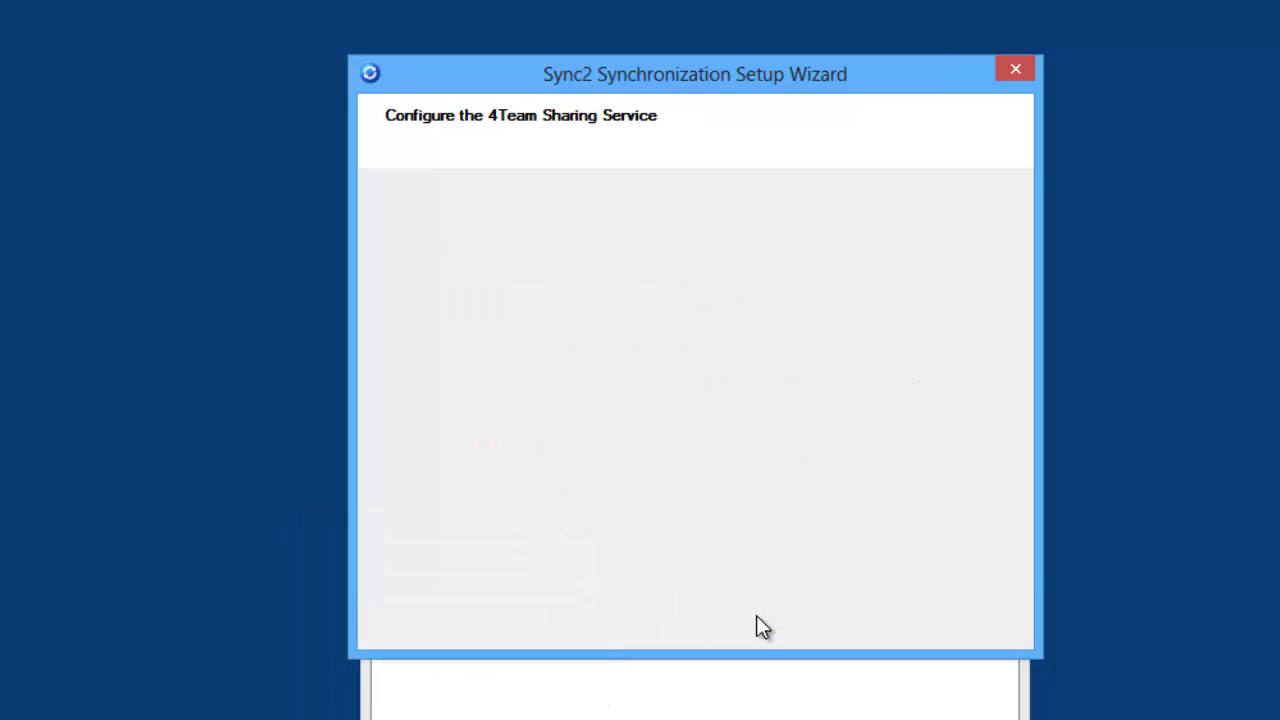
Step: Enter the 4Team account password and continue past the active account status
{"action": "left_click", "coordinate": [674, 419]}
{"action": "type", "text": "*****"}
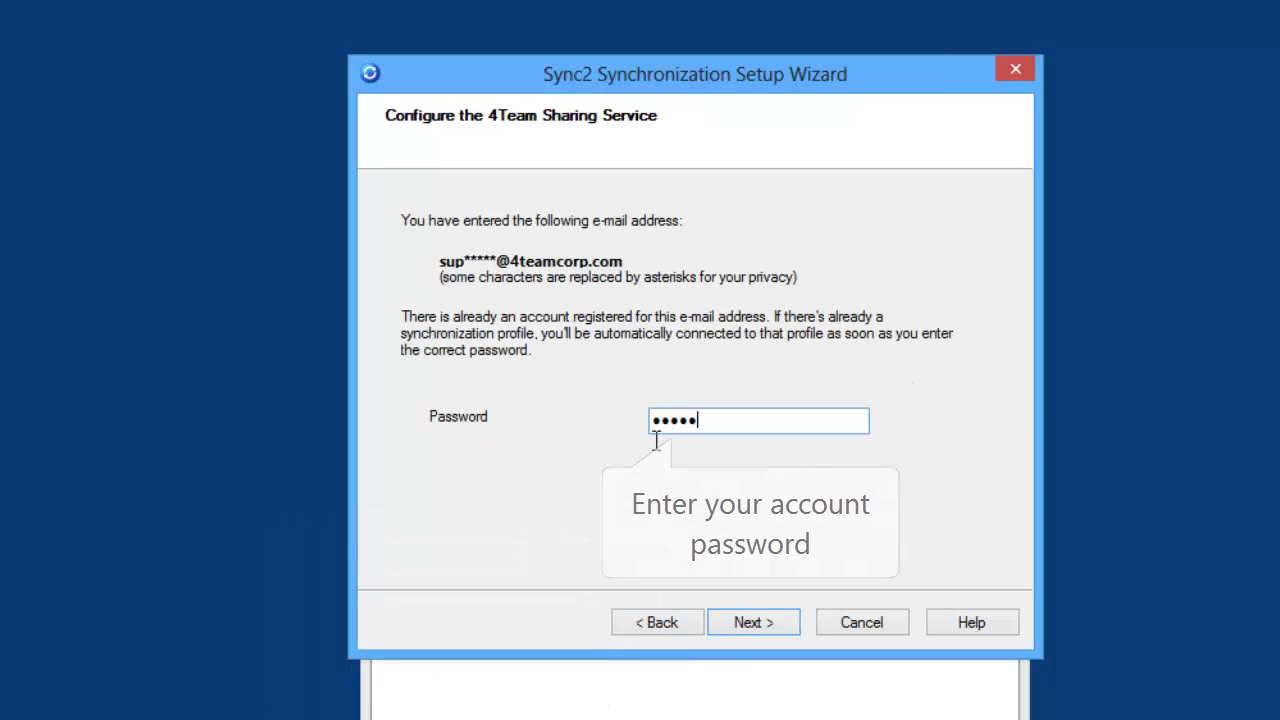
{"action": "left_click", "coordinate": [755, 621]}
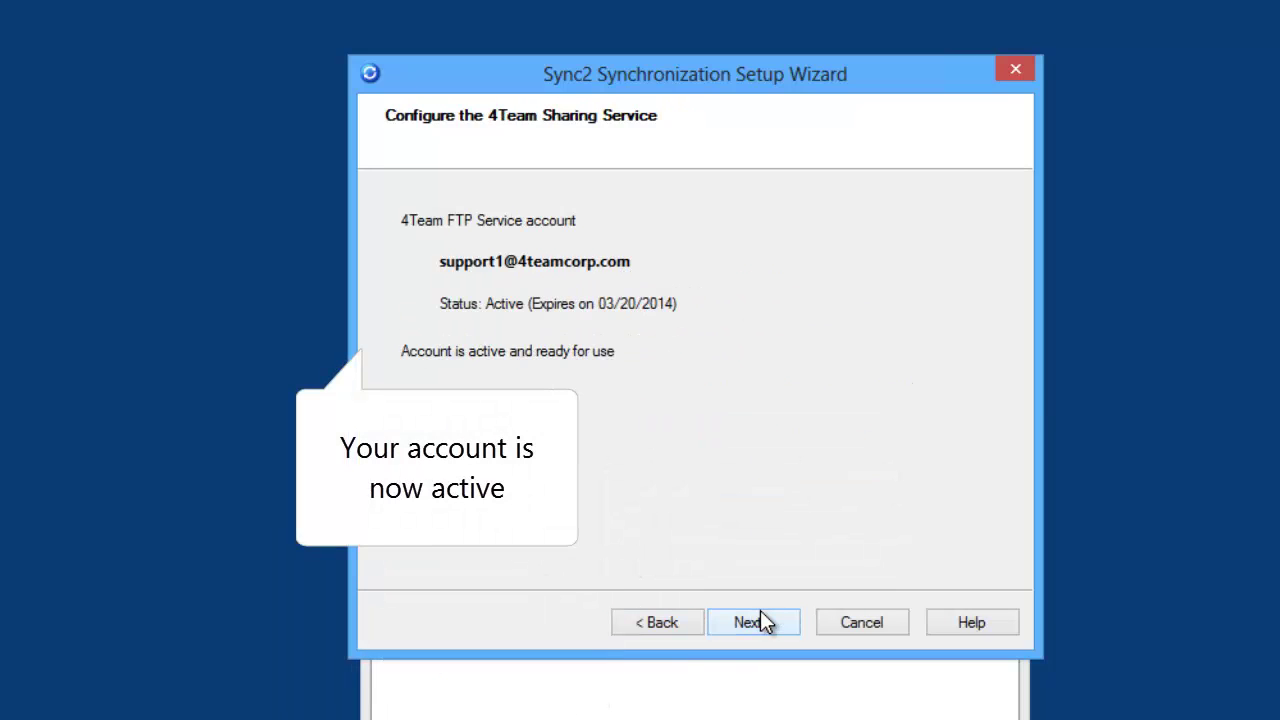
{"action": "left_click", "coordinate": [758, 622]}
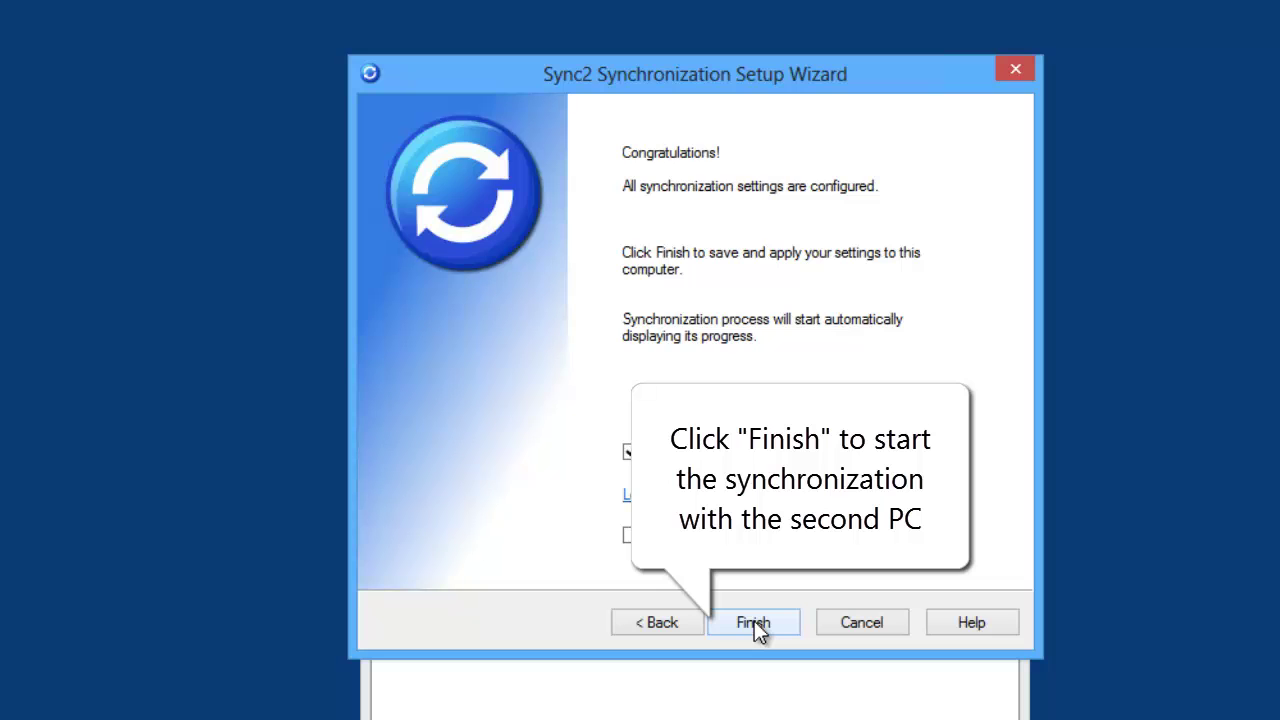
Step: Finish the wizard so the second PC synchronizes its Calendar, Contacts, Inbox and other folders
{"action": "left_click", "coordinate": [757, 622]}
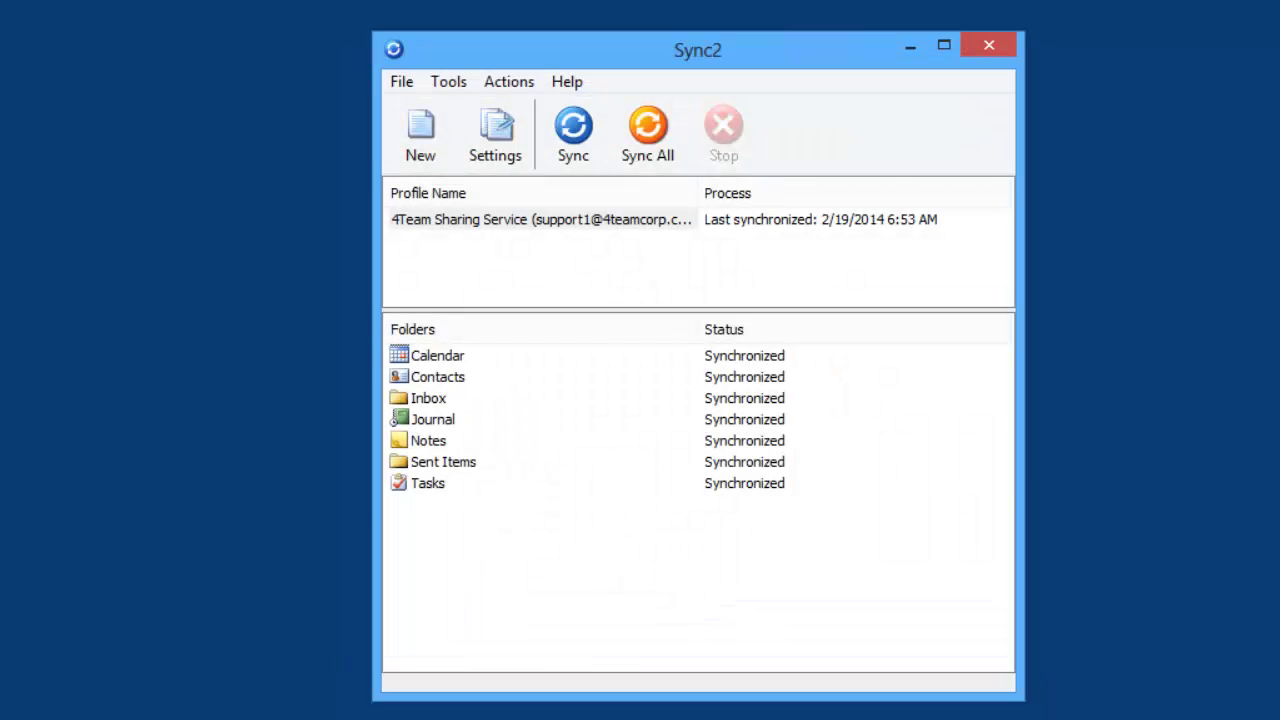